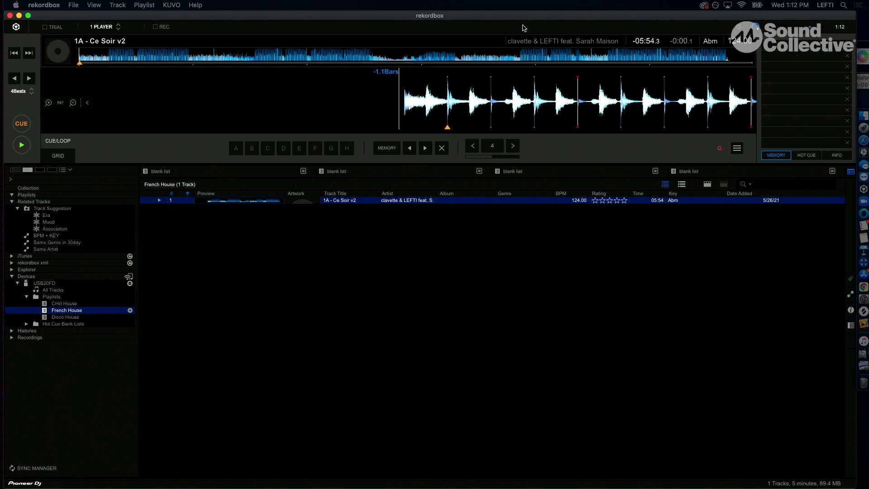
- Open the track's beatgrid editing and set the first beat of a bar at the start of the first sound
key(space)
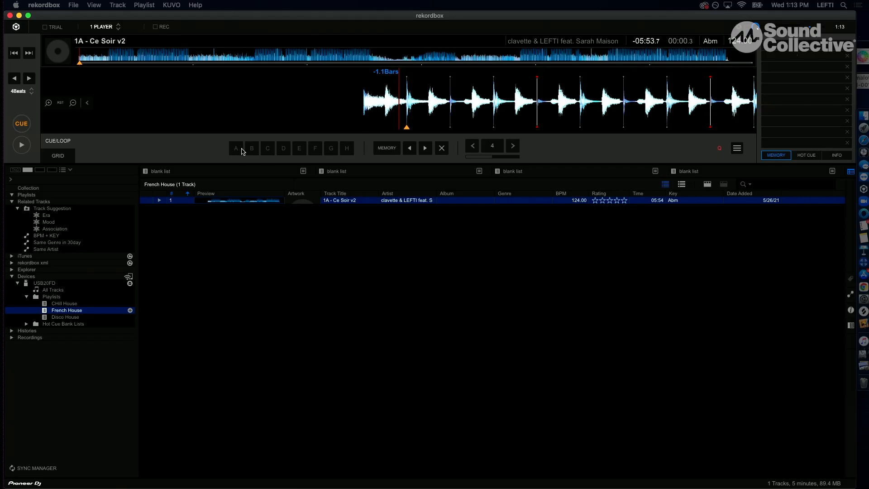
click(59, 158)
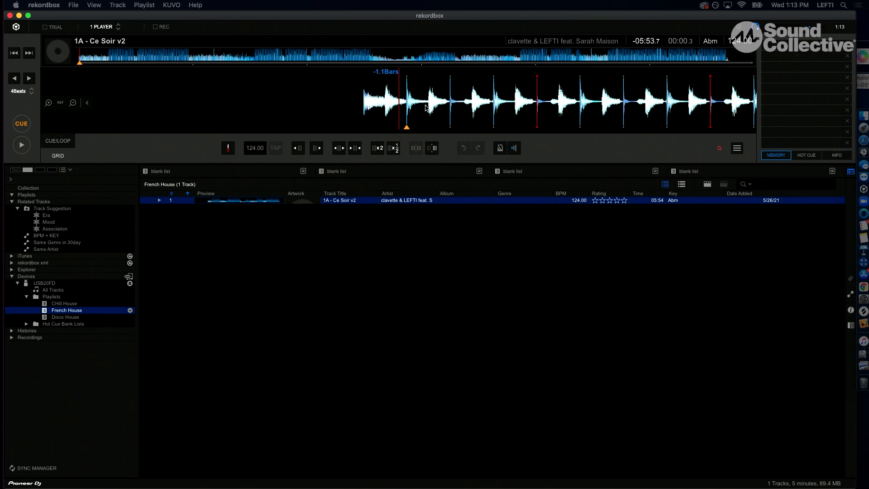
drag(427, 110, 467, 115)
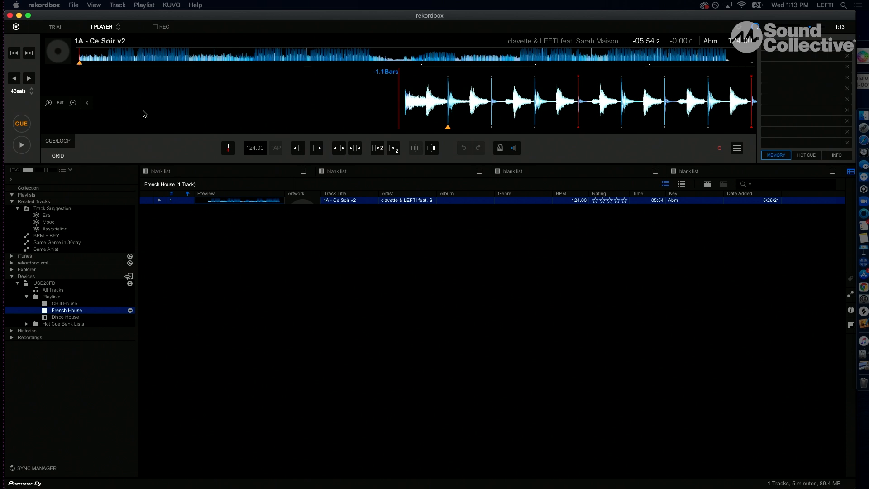
click(49, 103)
click(49, 103)
click(48, 103)
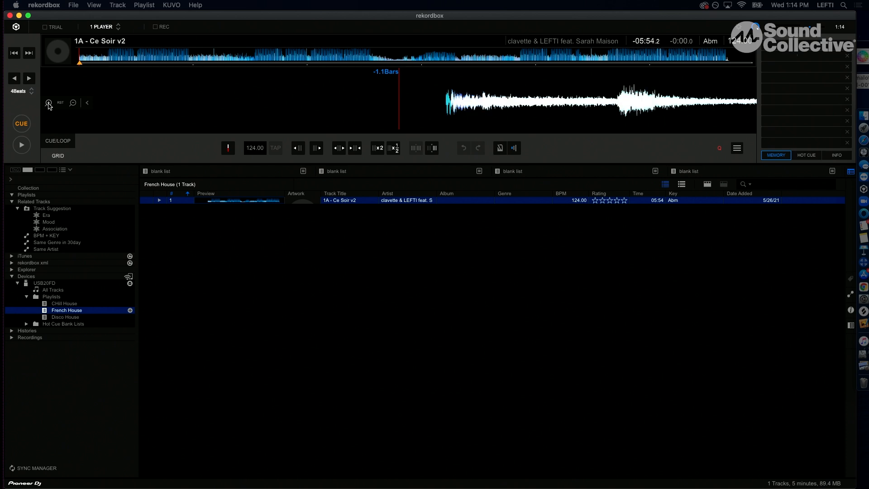
drag(513, 106, 474, 106)
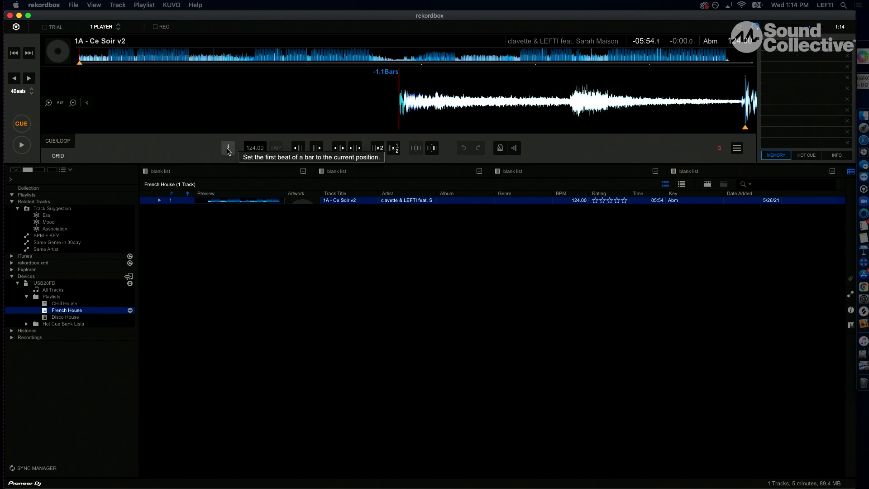
click(228, 147)
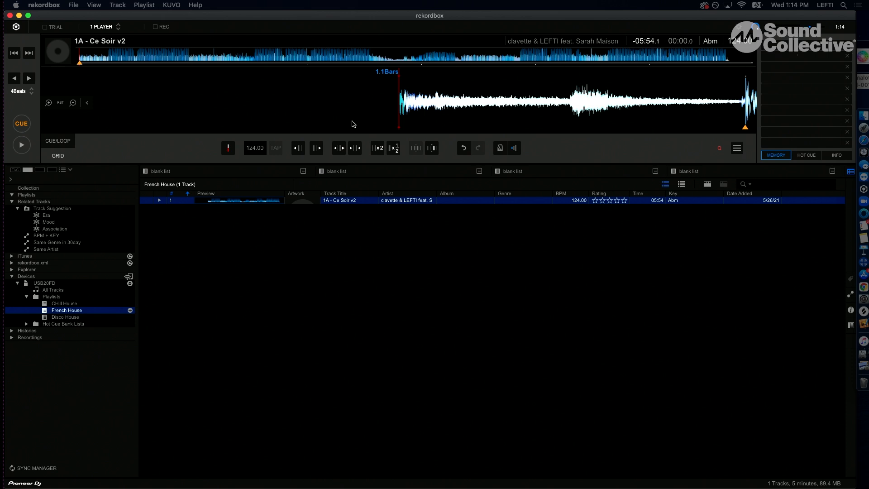
- Play the track with the metronome on and shift the whole beatgrid left and right to check its alignment
click(499, 148)
key(space)
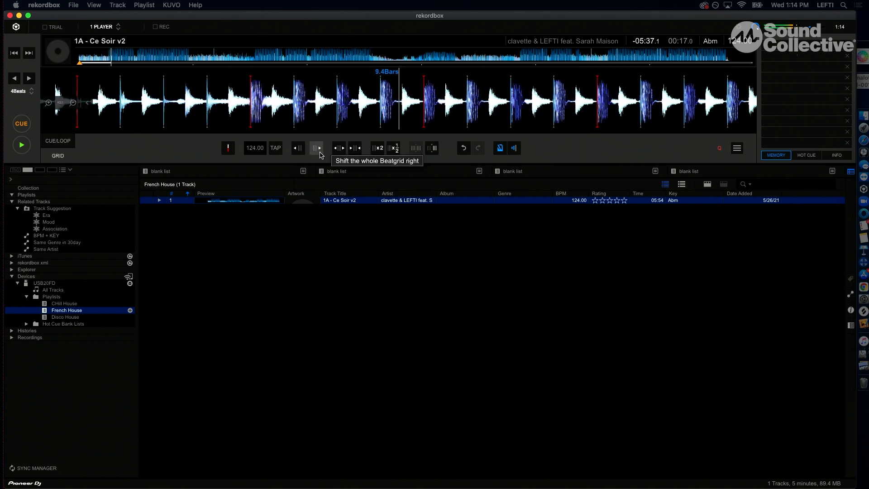
click(298, 152)
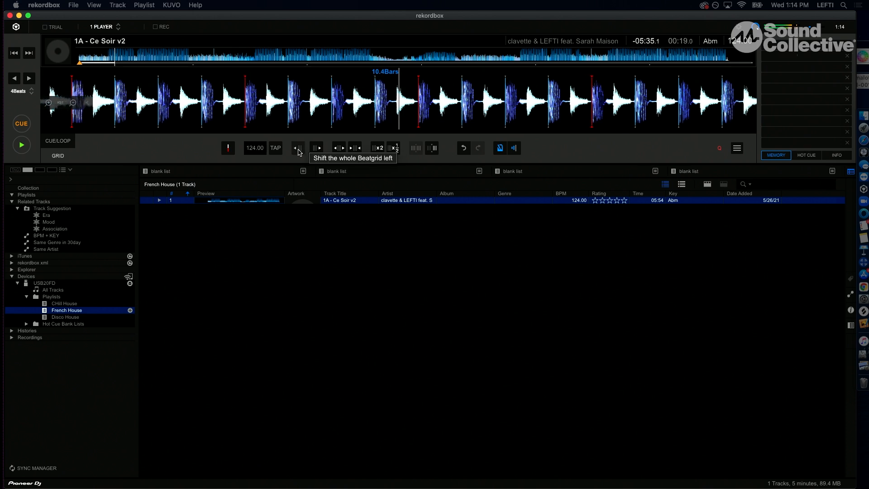
click(298, 152)
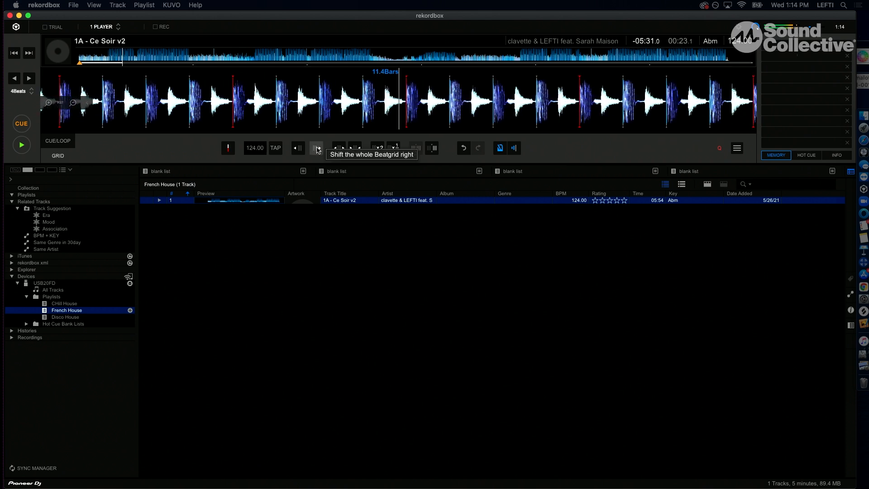
click(316, 148)
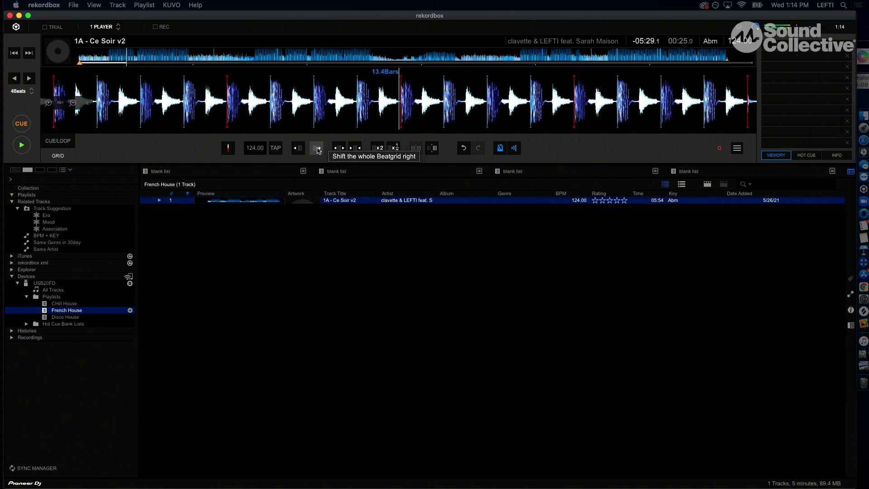
click(316, 148)
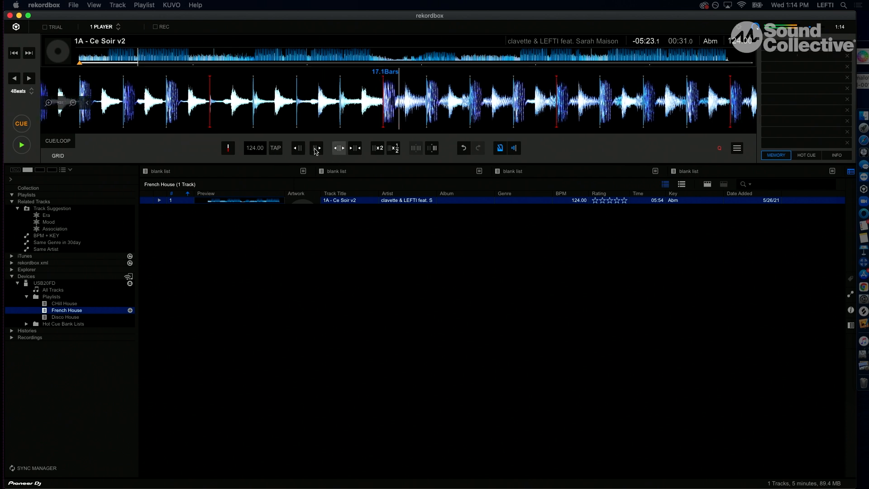
click(296, 149)
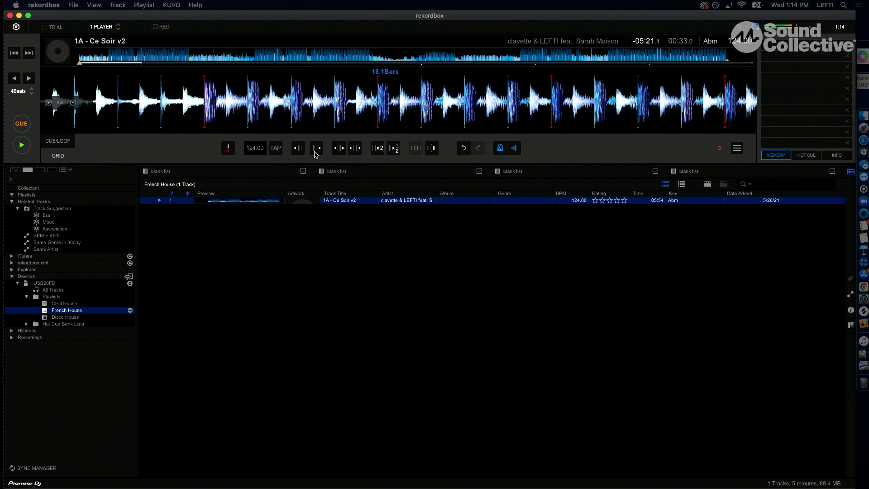
click(316, 148)
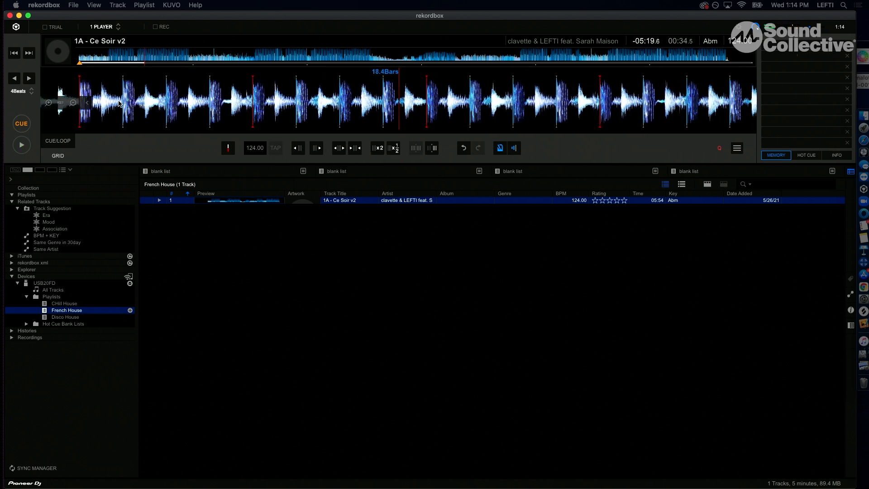
- Set Hot Cue A on the track's first beat and trigger it to test playback
drag(95, 56, 57, 56)
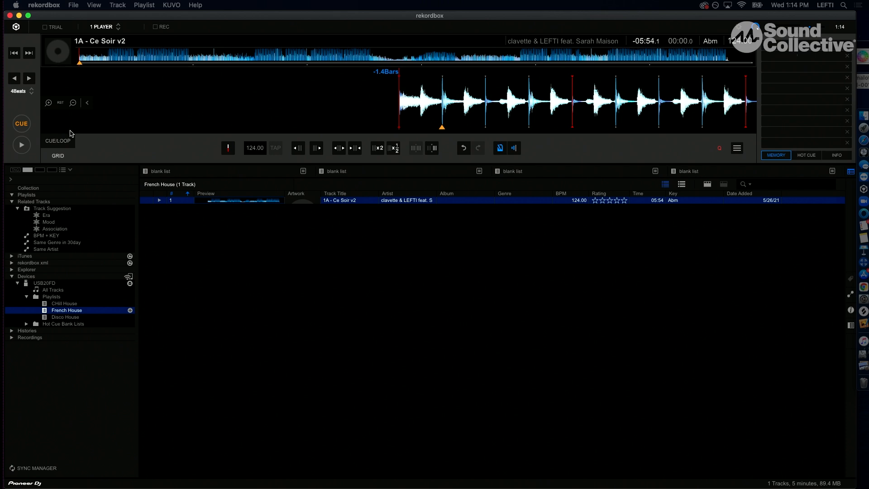
click(49, 103)
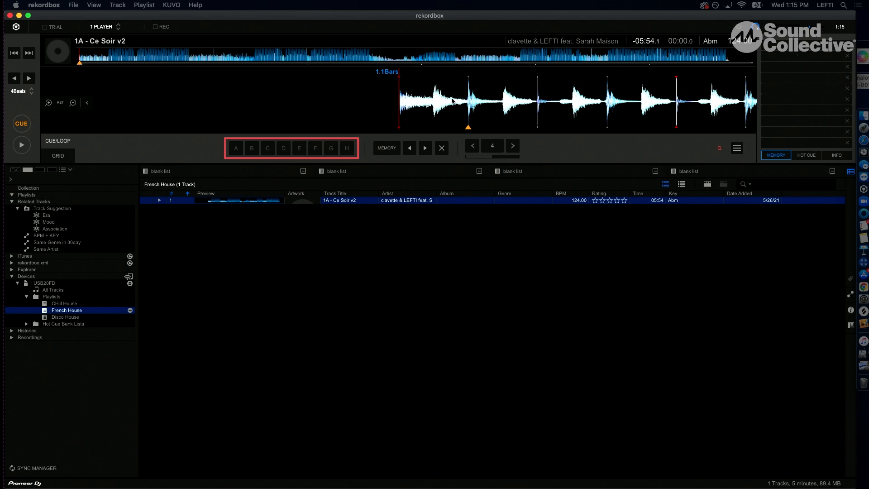
drag(452, 99, 452, 99)
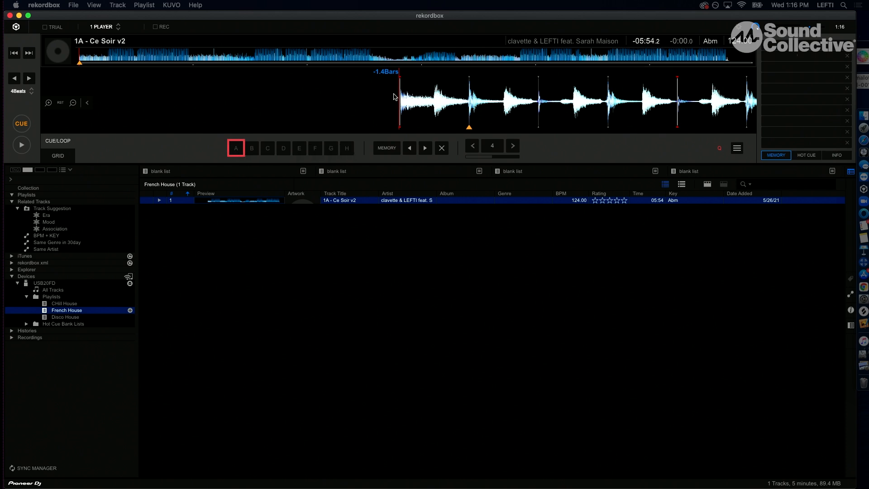
click(236, 152)
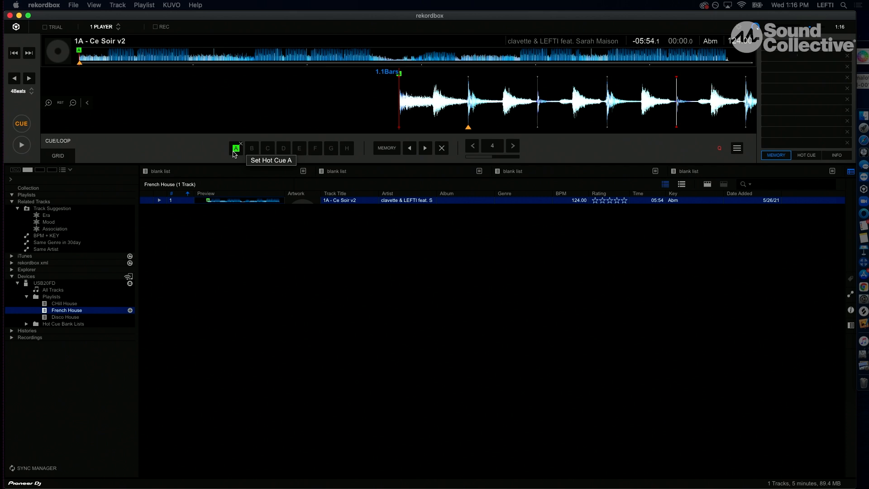
click(234, 151)
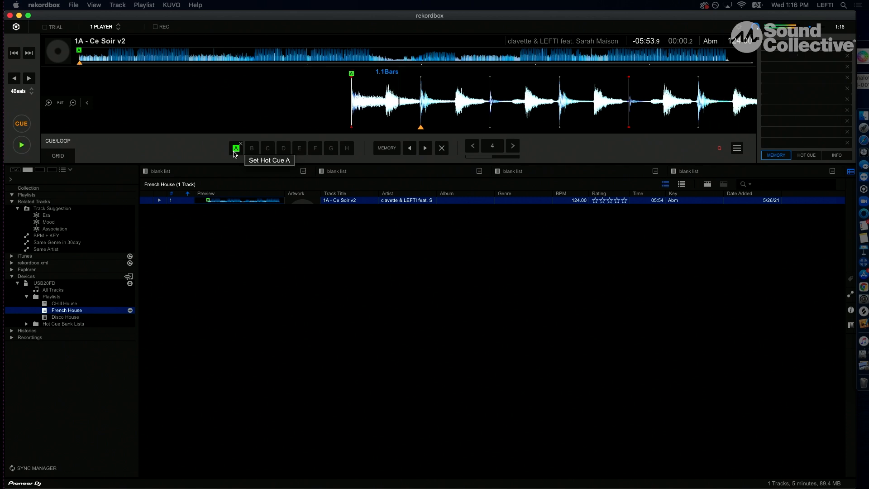
key(space)
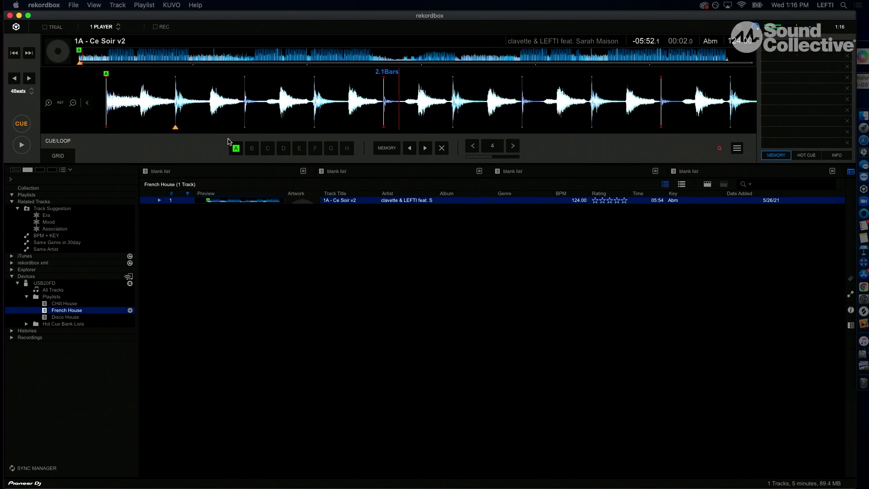
- Return to the track's first beat and create an auto beat loop with a length of 8 beats
drag(263, 125, 303, 126)
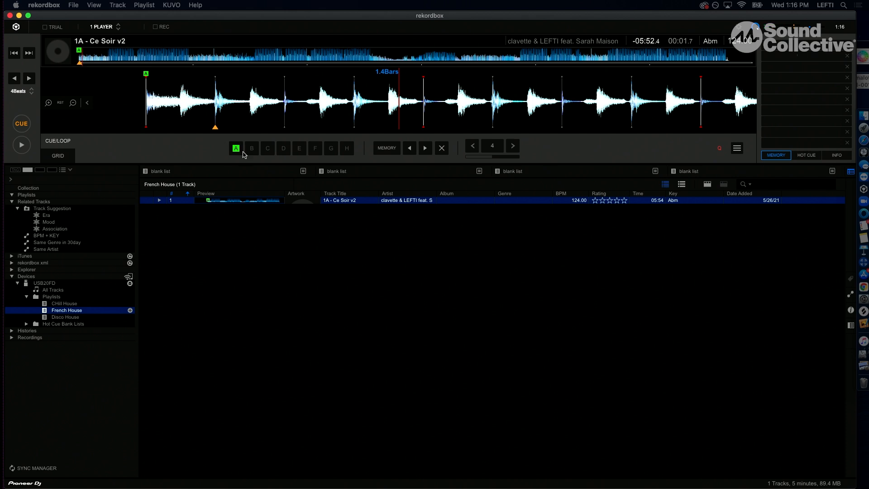
drag(228, 125, 476, 109)
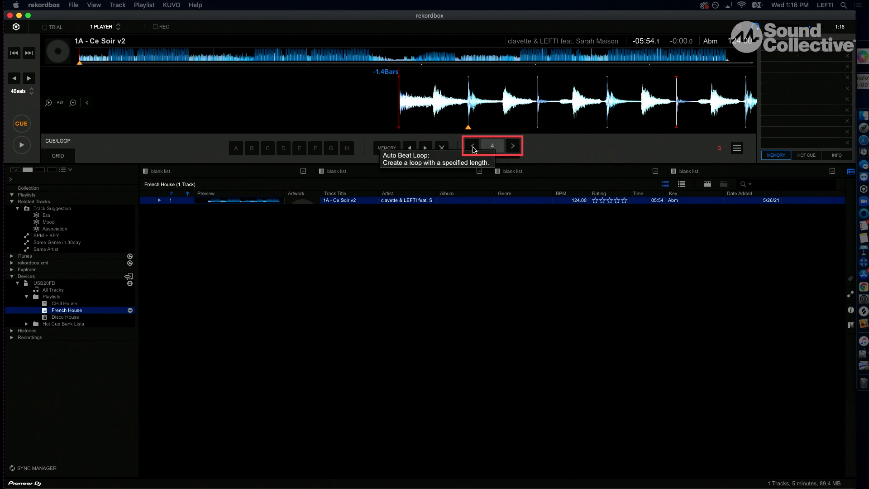
click(512, 147)
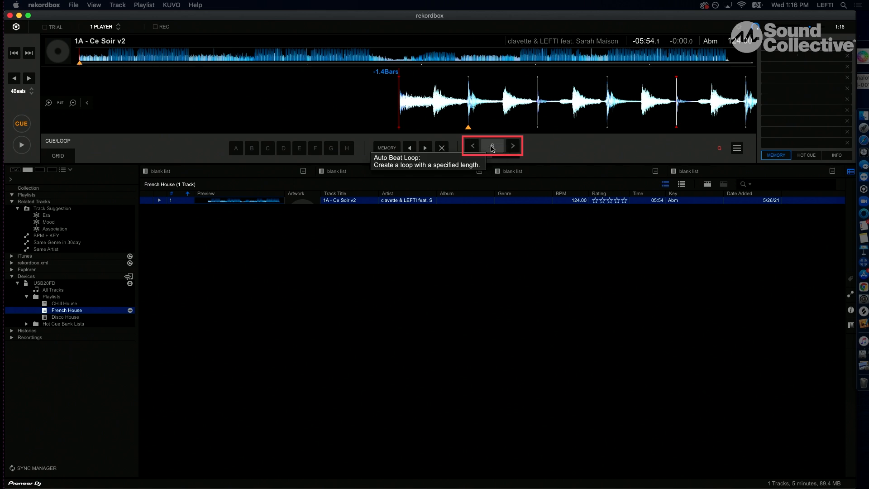
click(492, 146)
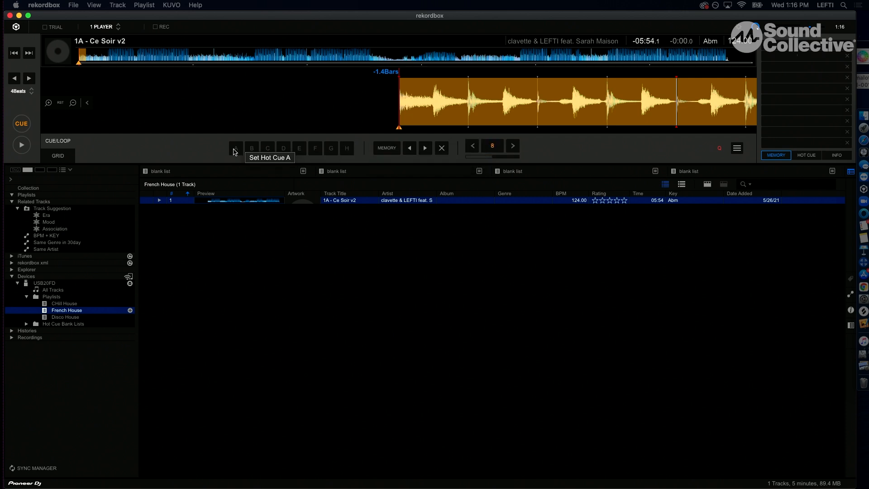
- Audition the 8-beat loop at the track's start and briefly store it as Hot Cue A before deleting that cue
key(space)
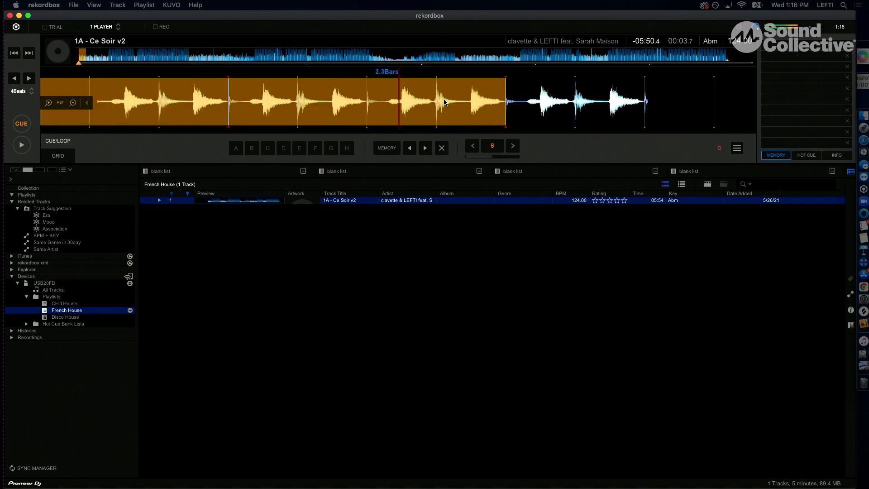
mouse_move(419, 88)
mouse_down()
mouse_move(399, 90)
mouse_move(430, 93)
mouse_move(307, 104)
mouse_move(441, 101)
mouse_up()
click(491, 149)
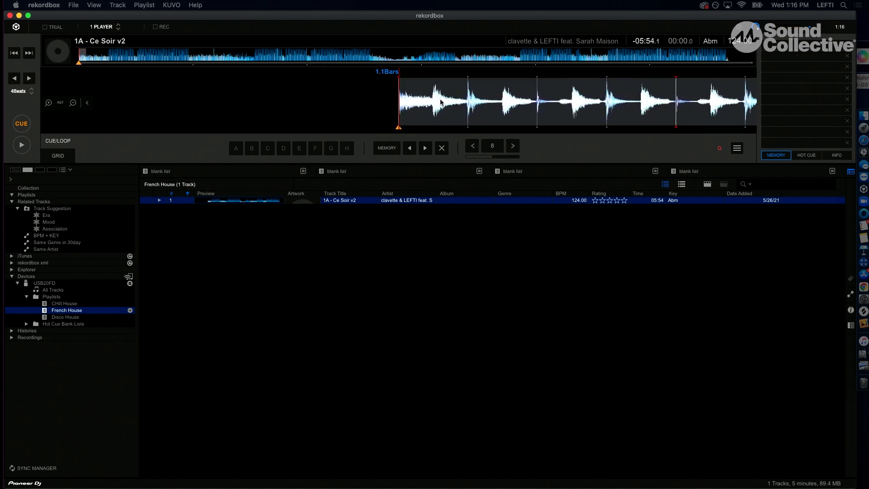
click(485, 142)
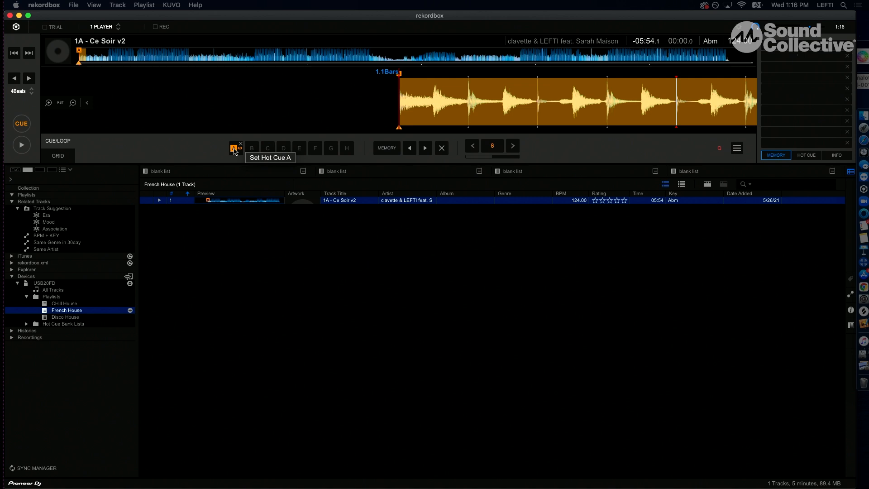
click(240, 144)
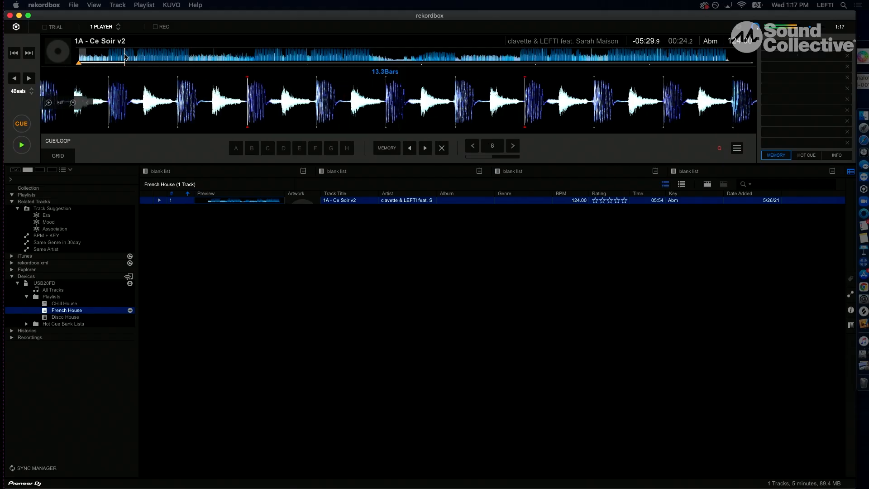
- Pause about 24 seconds into the track, create an 8-beat loop there and resume playback
key(space)
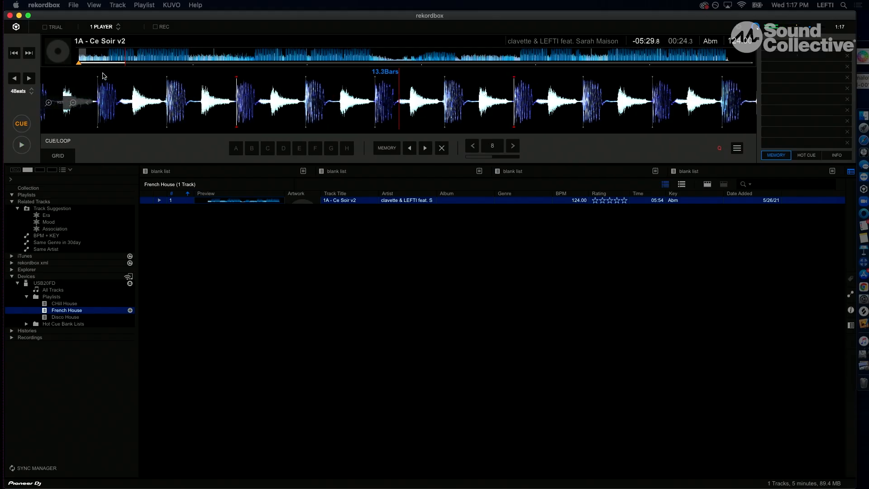
click(492, 146)
key(space)
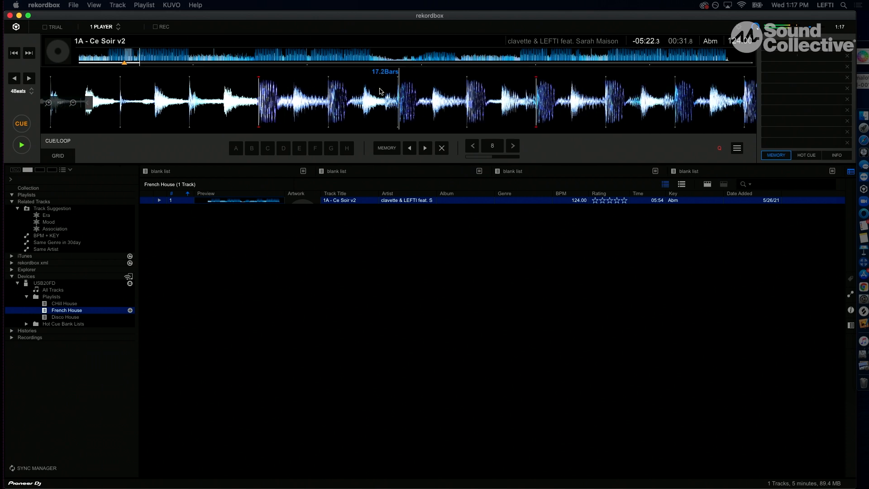
- Set the beat jump size to 8 beats, jump back from the beat at about 30.9 seconds, and play the lead-in
drag(247, 104, 527, 108)
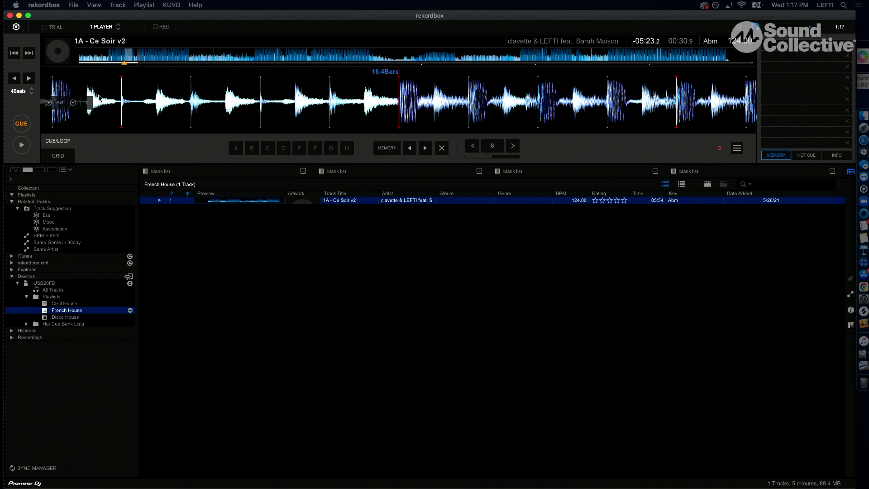
click(20, 92)
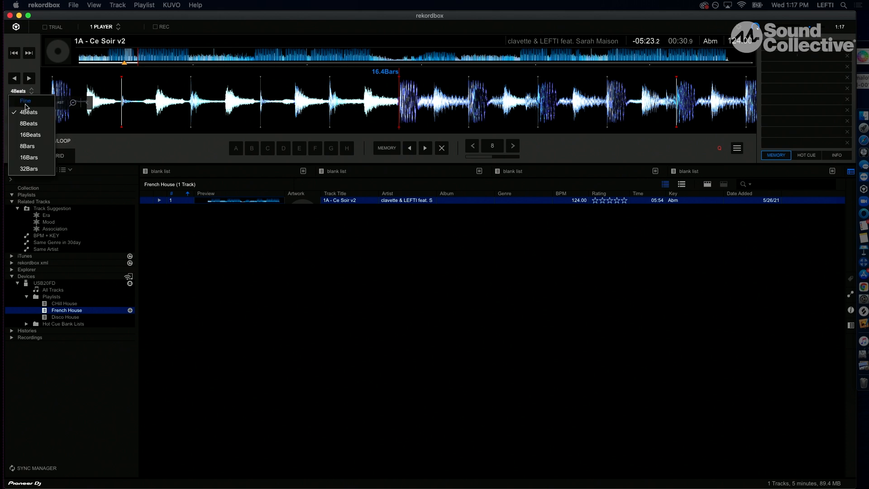
click(34, 124)
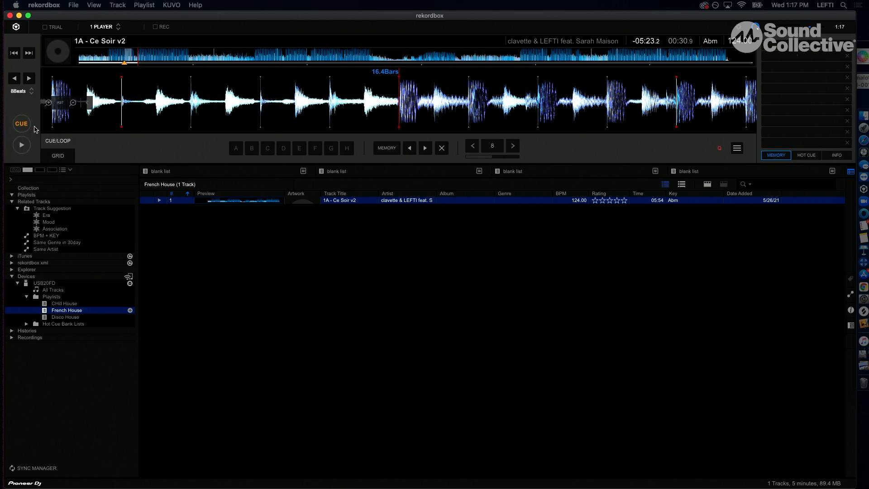
click(15, 79)
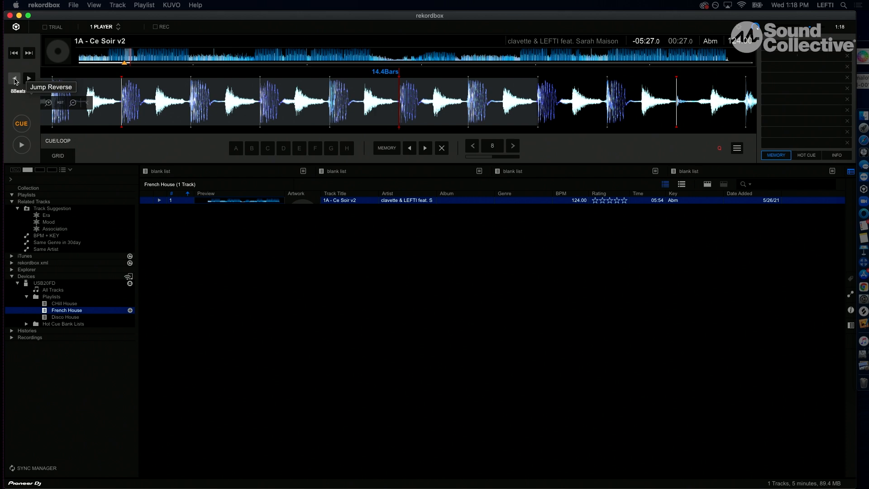
key(space)
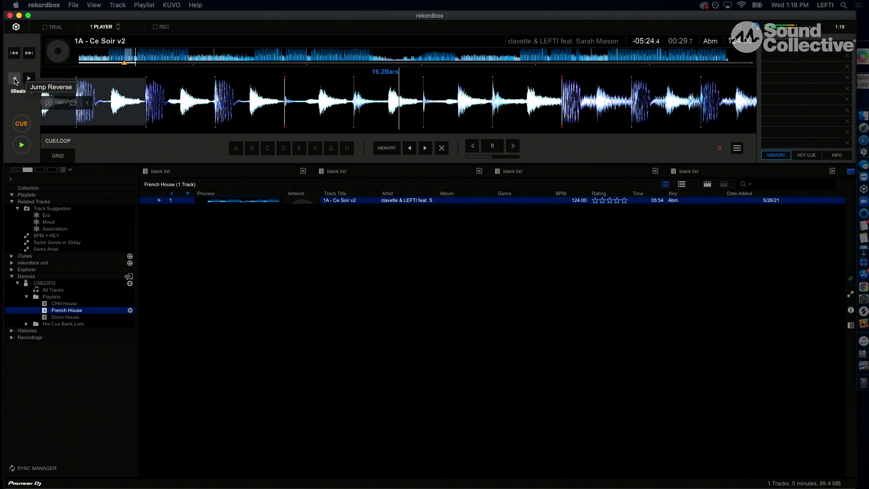
key(space)
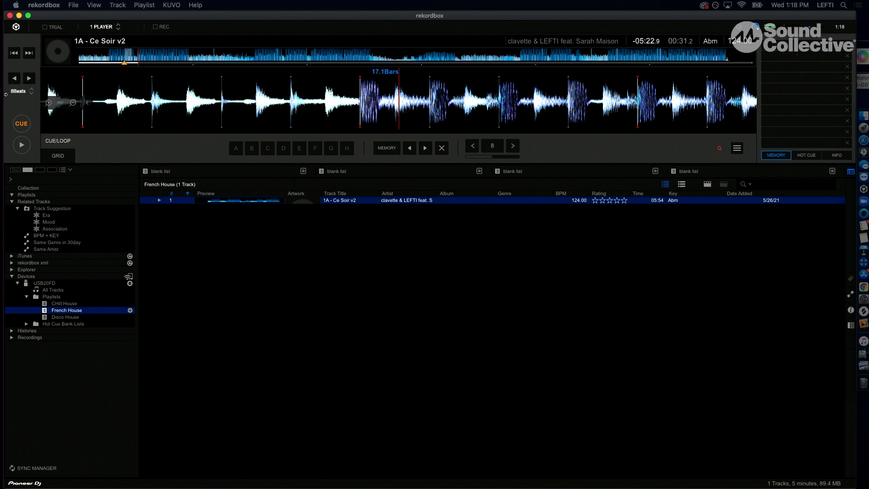
- From the beat at about 30.9 seconds, jump back 8 beats twice, create an 8-beat loop there, and store it as Hot Cues A and C
drag(168, 99, 205, 98)
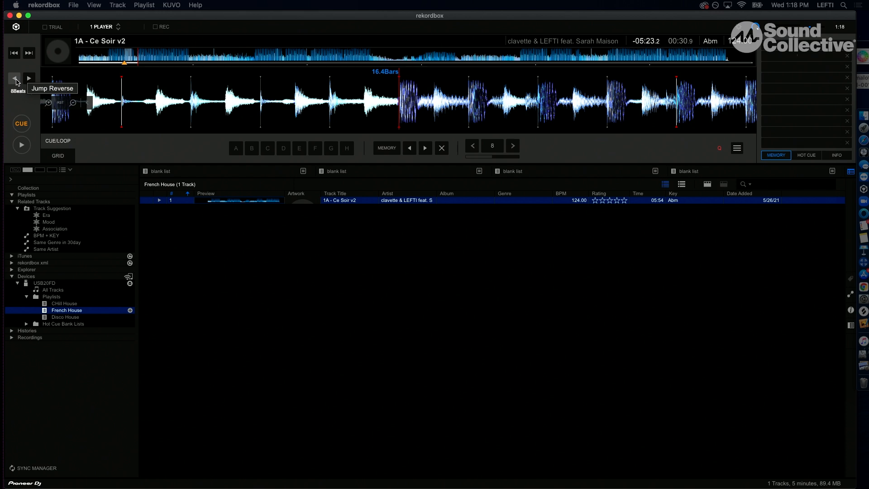
click(15, 80)
click(16, 80)
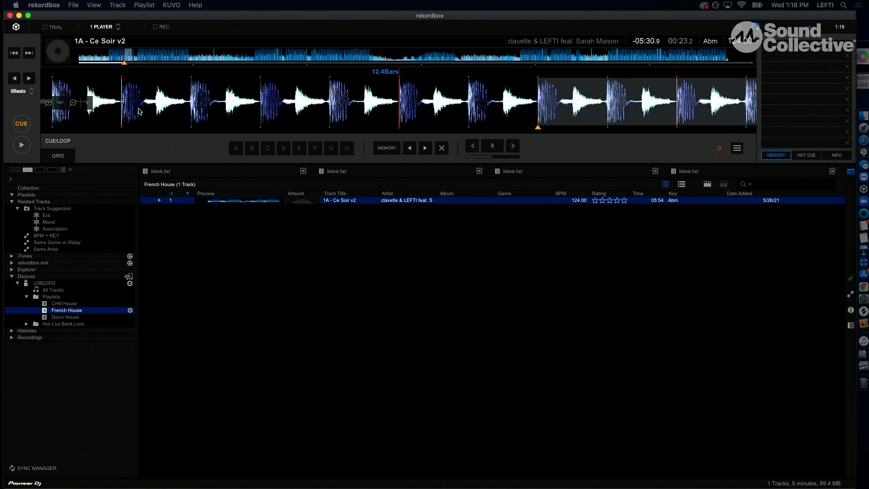
click(493, 148)
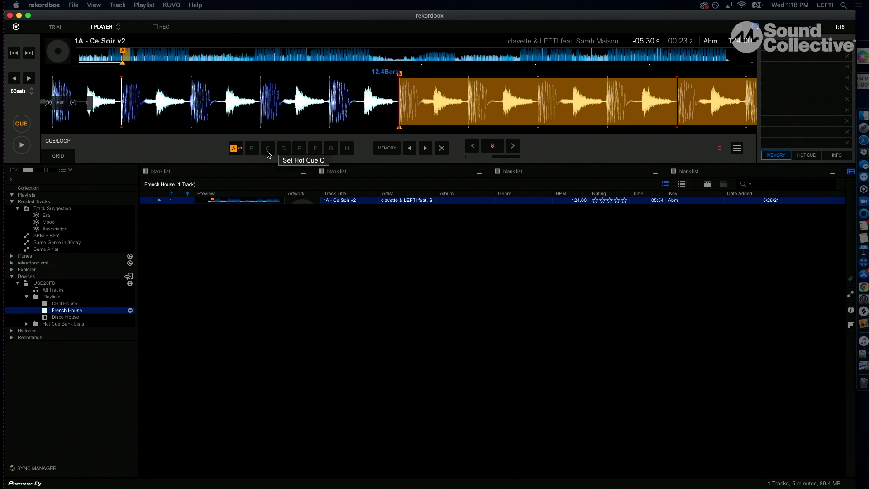
click(268, 149)
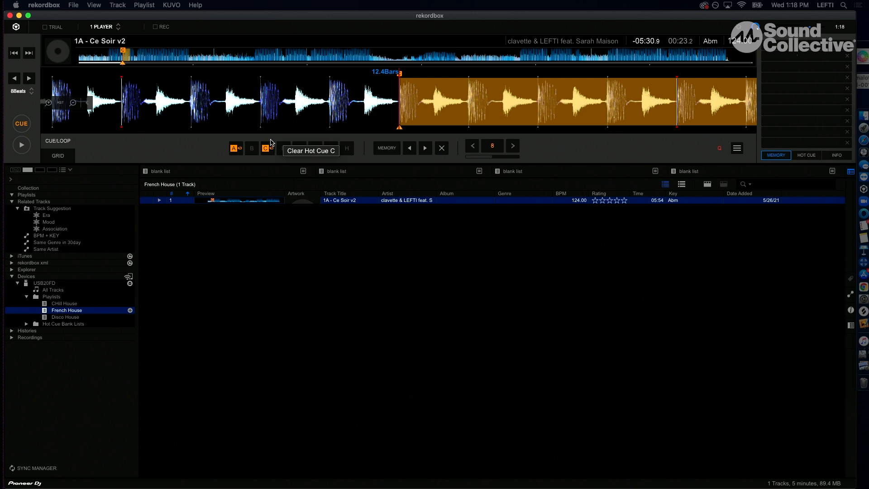
- Play the 8-beat loop from Hot Cue C and release the loop so playback continues past its end
click(267, 151)
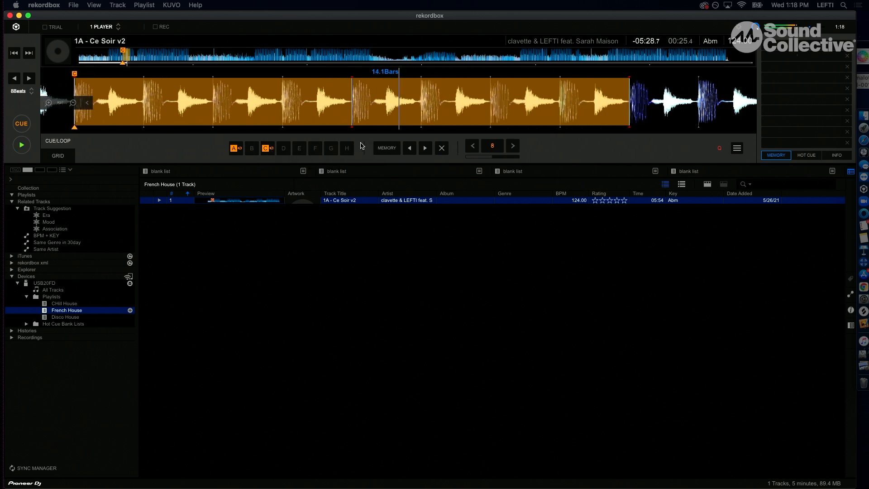
click(493, 146)
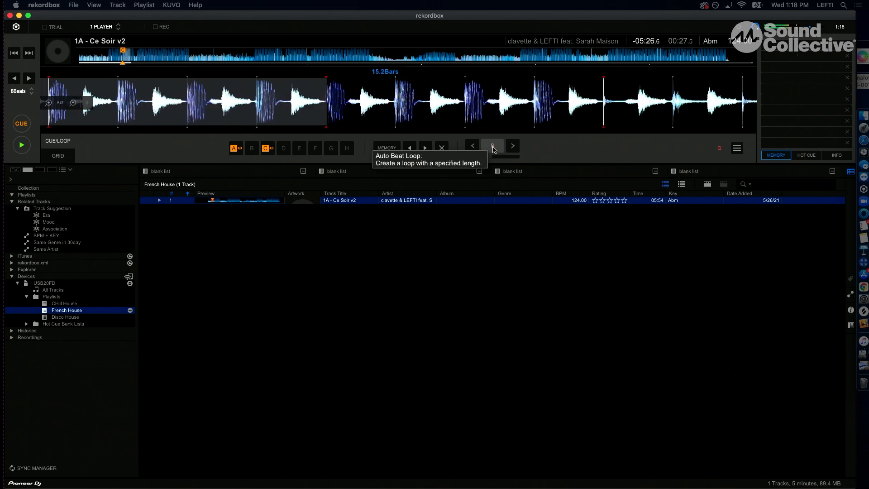